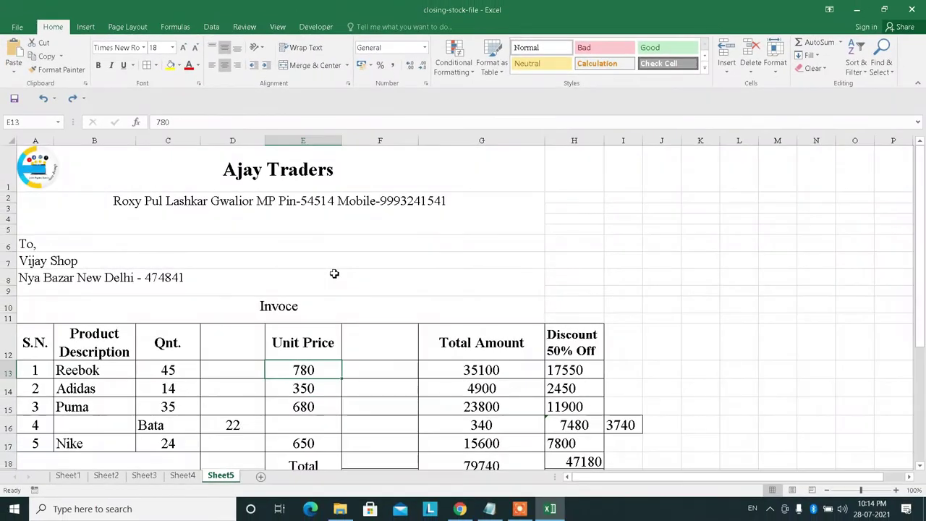
# Delete the empty column F so Total Amount sits directly beside Unit Price
pyautogui.scroll(-3, 334, 274)
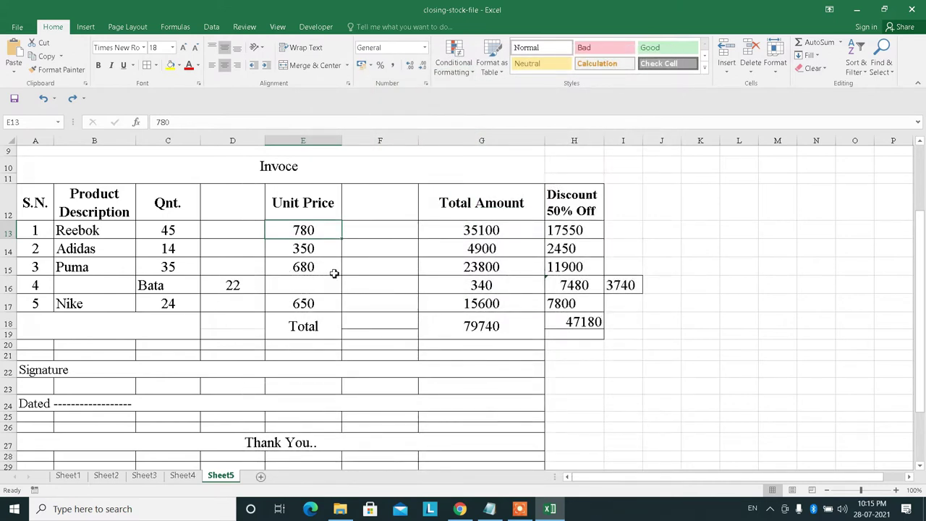
pyautogui.scroll(-3, 333, 273)
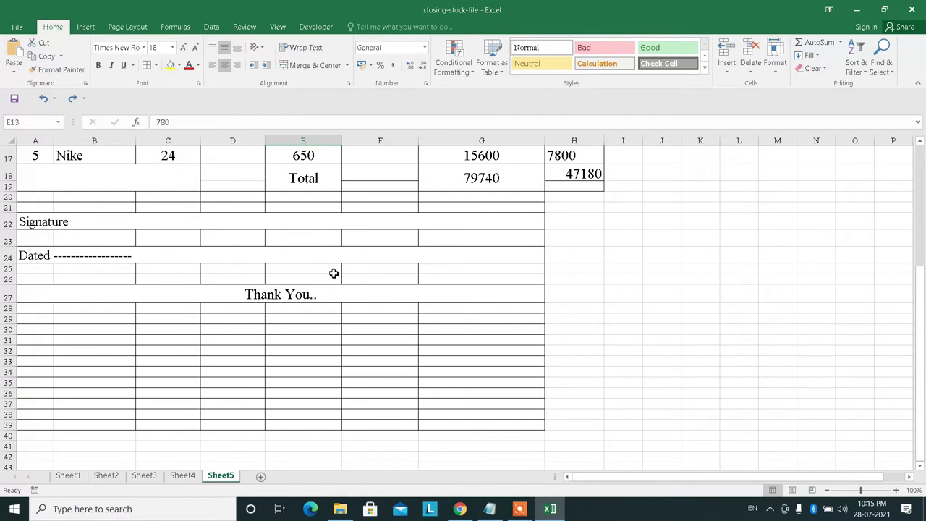
pyautogui.scroll(3, 333, 274)
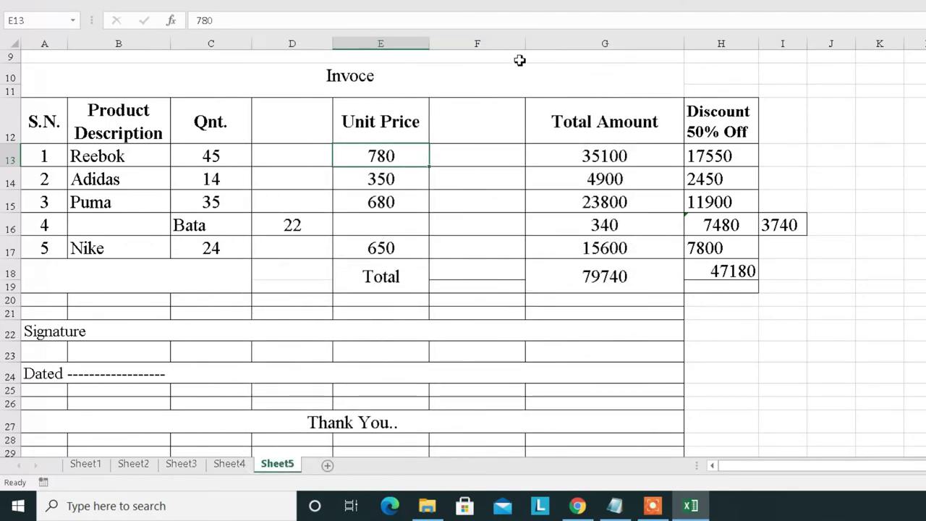
pyautogui.moveTo(486, 101); pyautogui.dragTo(493, 298)
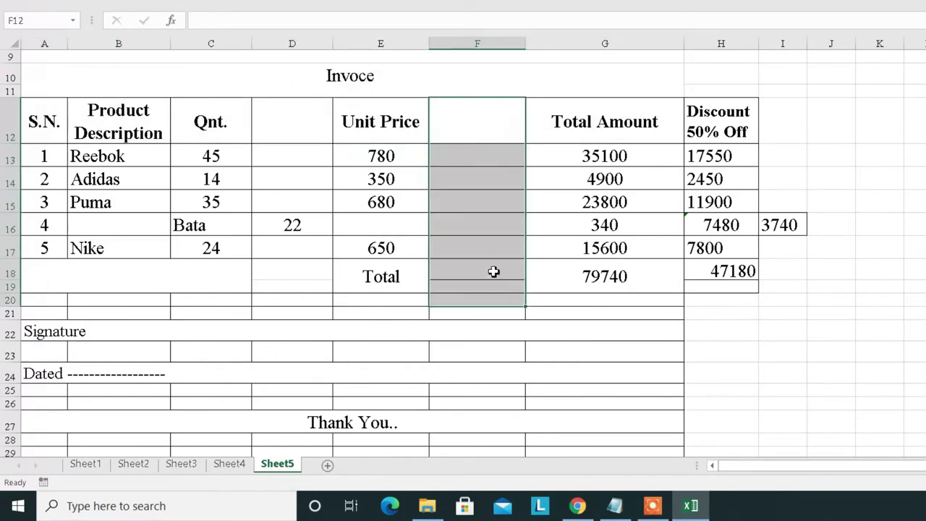
pyautogui.click(484, 43)
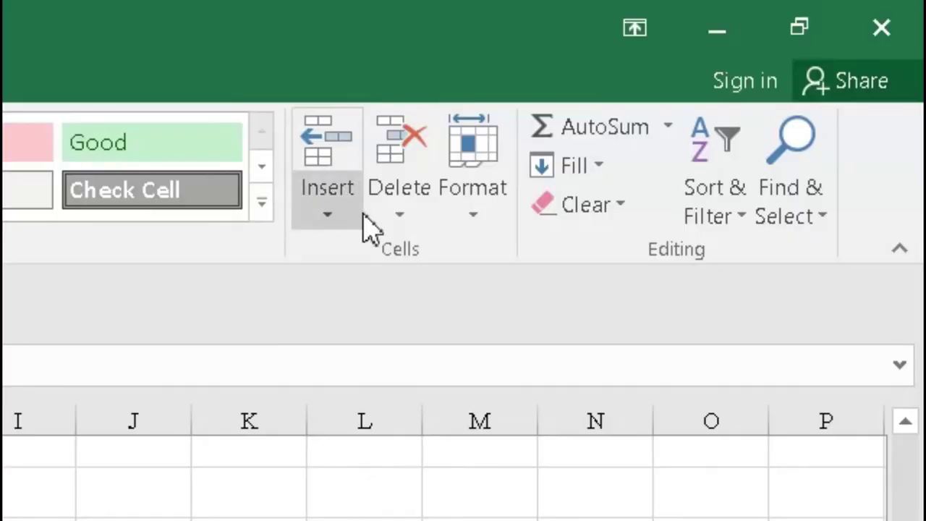
pyautogui.click(375, 221)
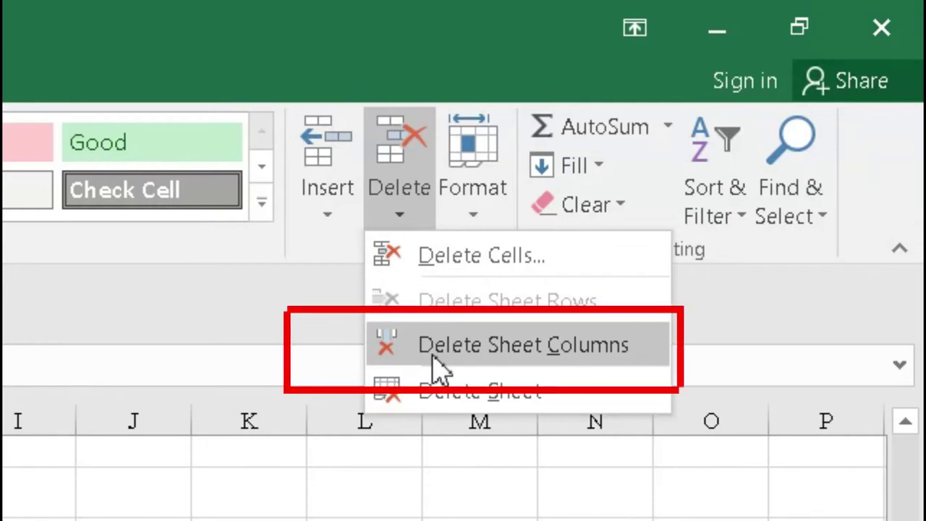
pyautogui.click(438, 346)
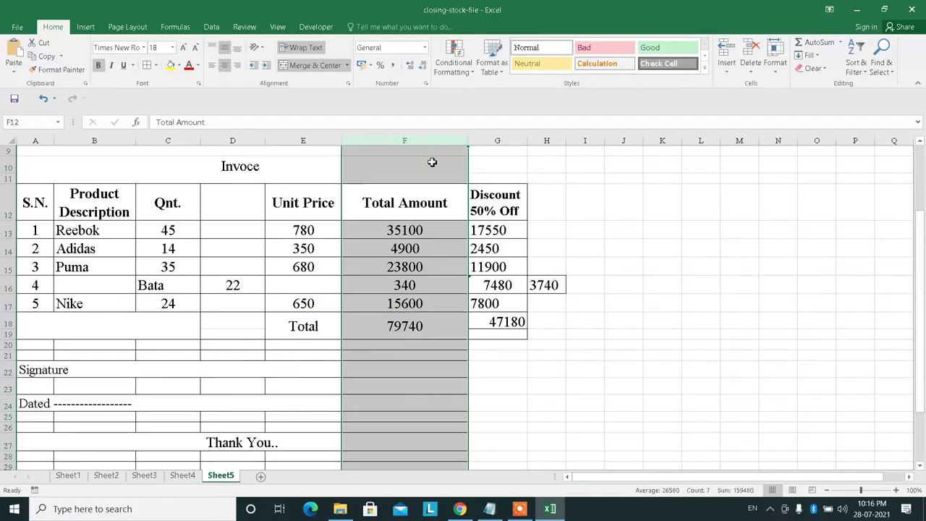
pyautogui.click(615, 264)
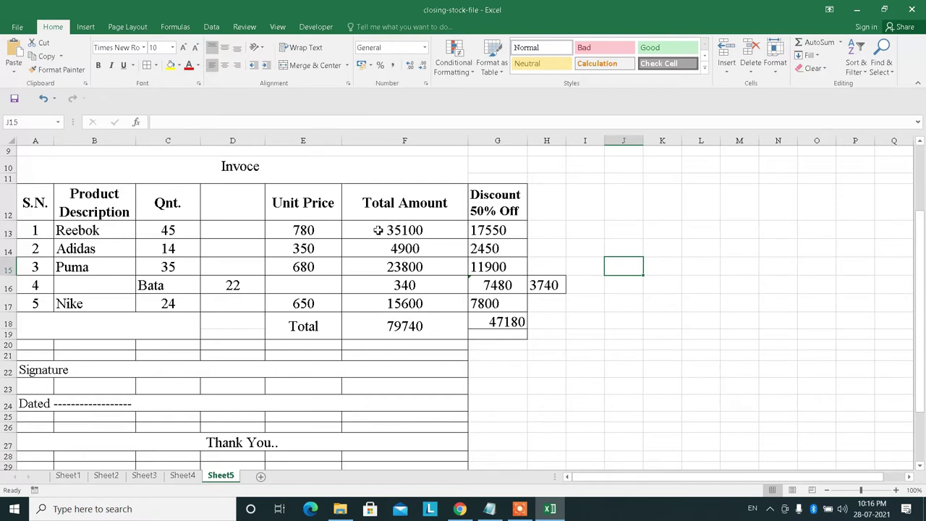
# Delete cell B16 shifting cells left, aligning Bata, 22, 340, 7480 and making the total 86880
pyautogui.click(128, 287)
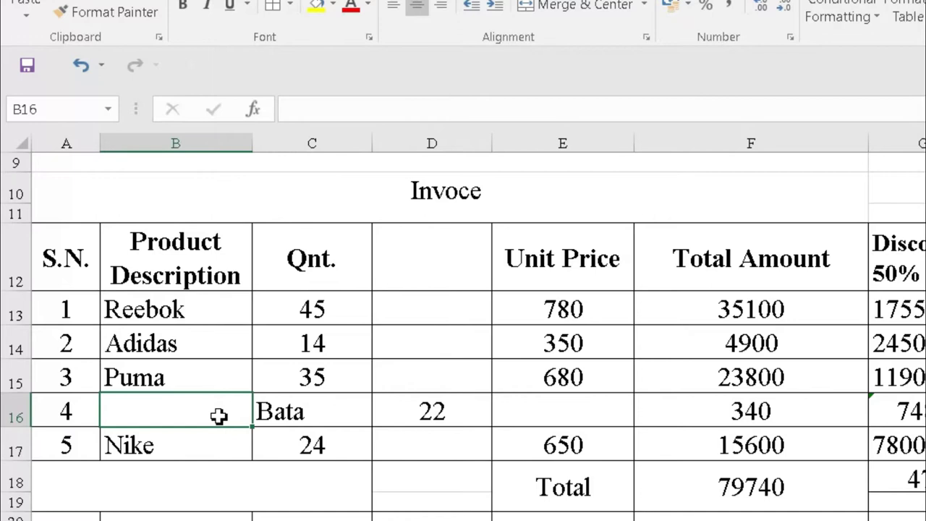
pyautogui.rightClick(218, 417)
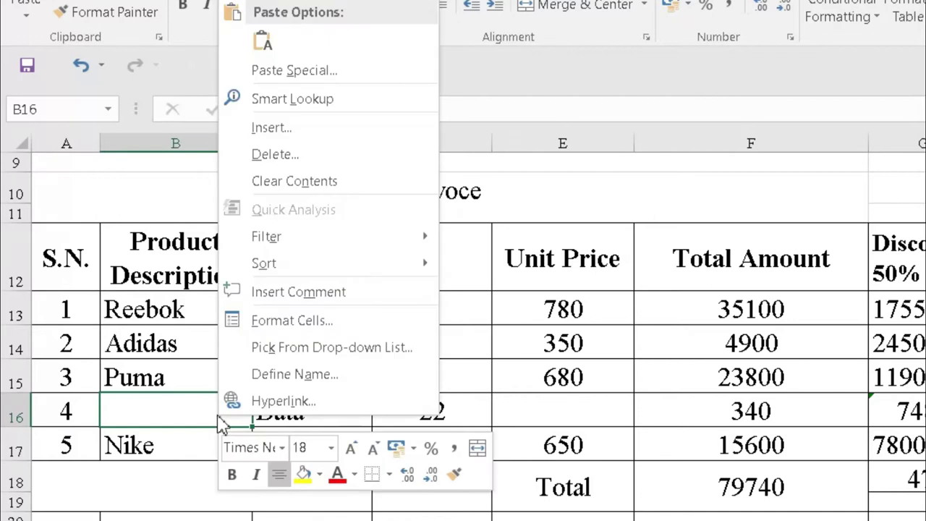
pyautogui.click(331, 154)
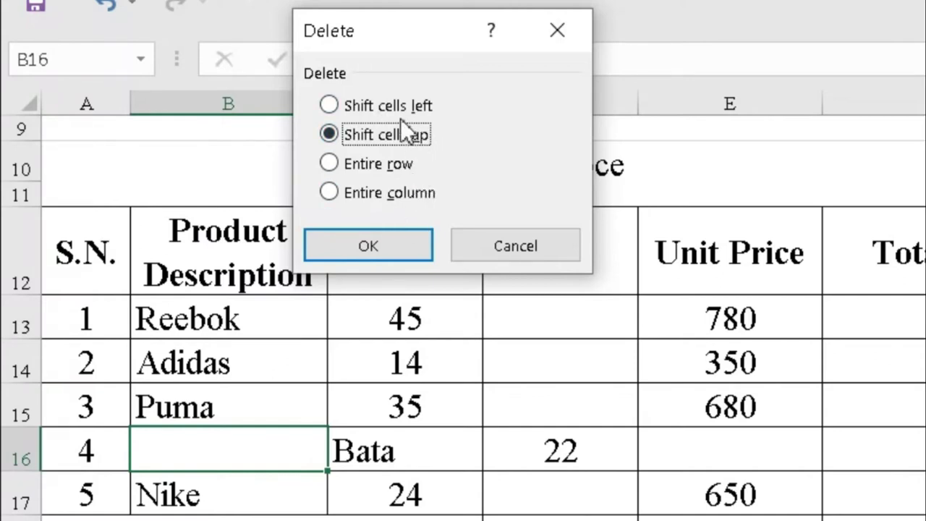
pyautogui.moveTo(401, 37); pyautogui.dragTo(397, 2)
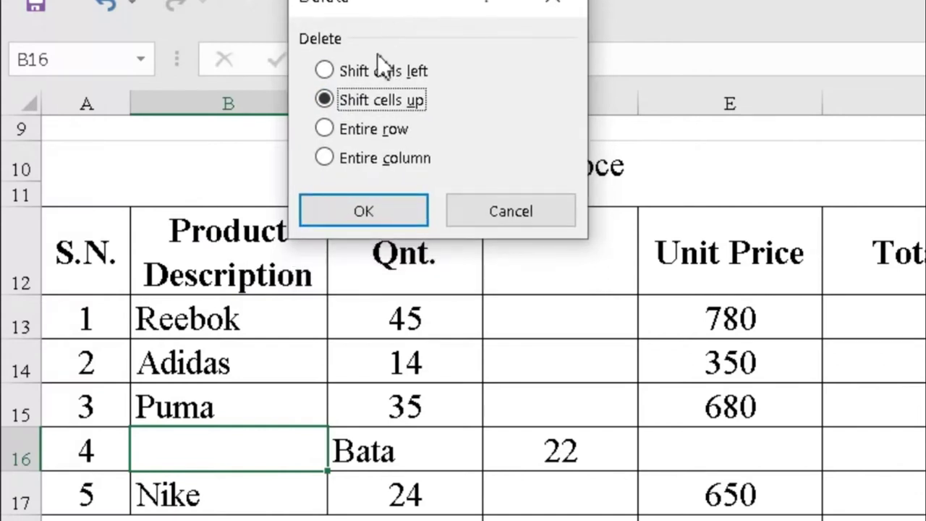
pyautogui.click(369, 75)
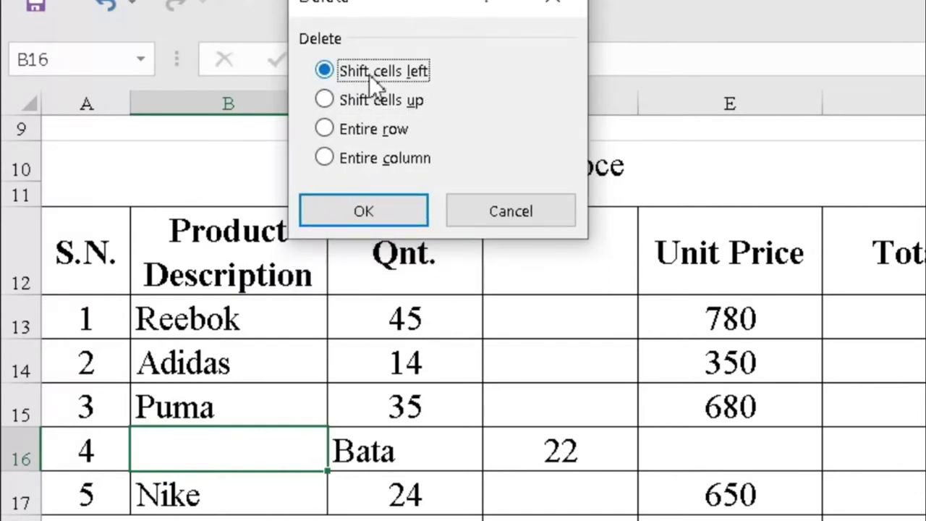
pyautogui.click(368, 95)
pyautogui.click(369, 75)
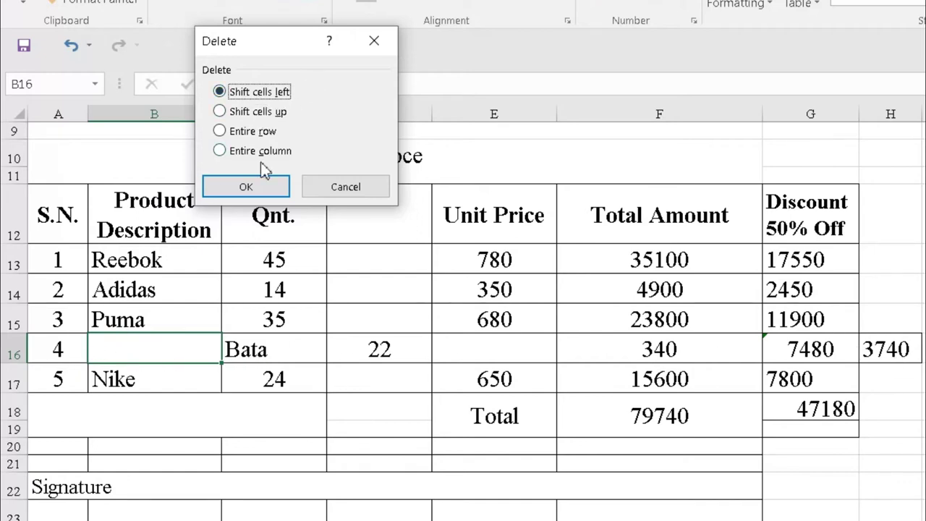
pyautogui.click(246, 186)
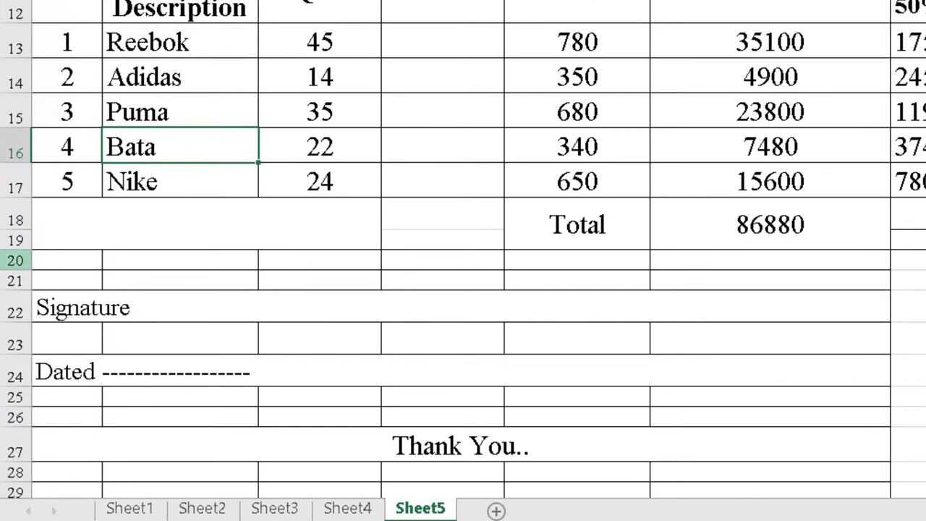
pyautogui.click(12, 450)
# Delete the blank rows 20 and 21 from the invoice table
pyautogui.moveTo(16, 266); pyautogui.dragTo(16, 283)
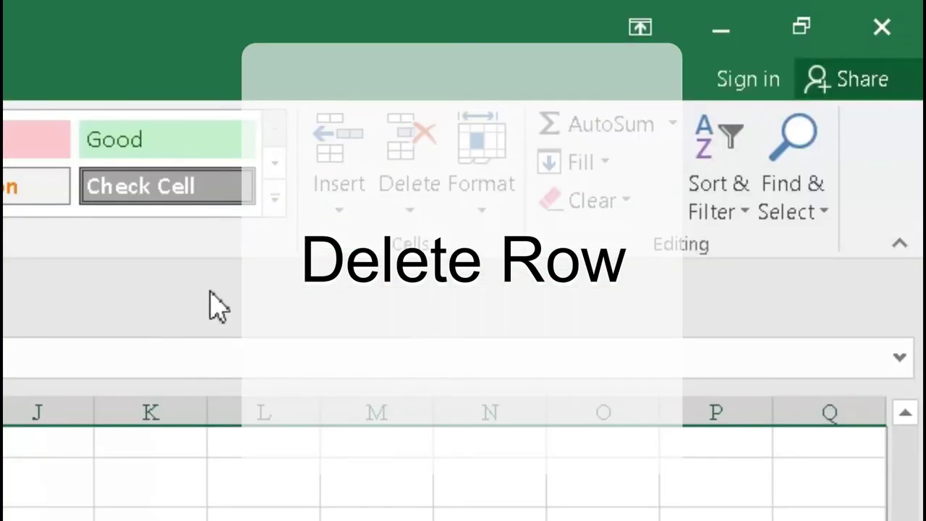
pyautogui.click(398, 217)
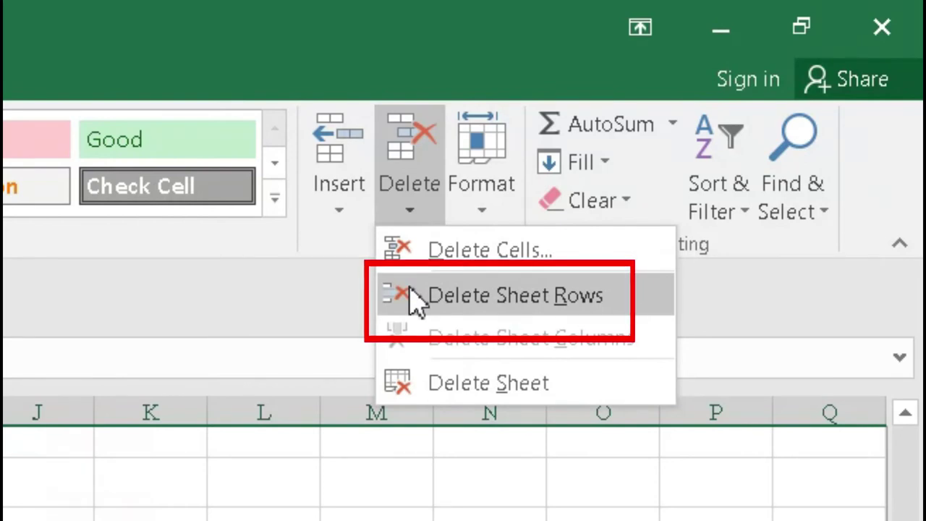
pyautogui.click(416, 296)
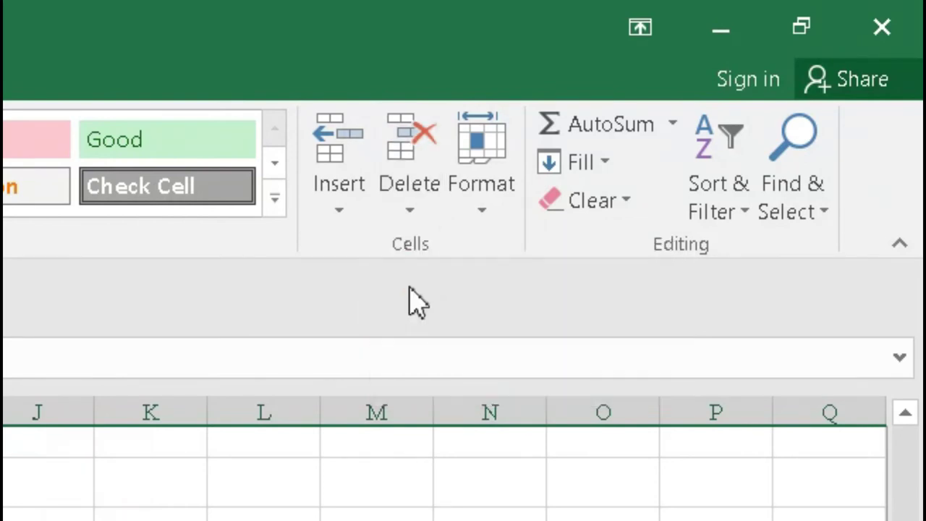
pyautogui.click(608, 416)
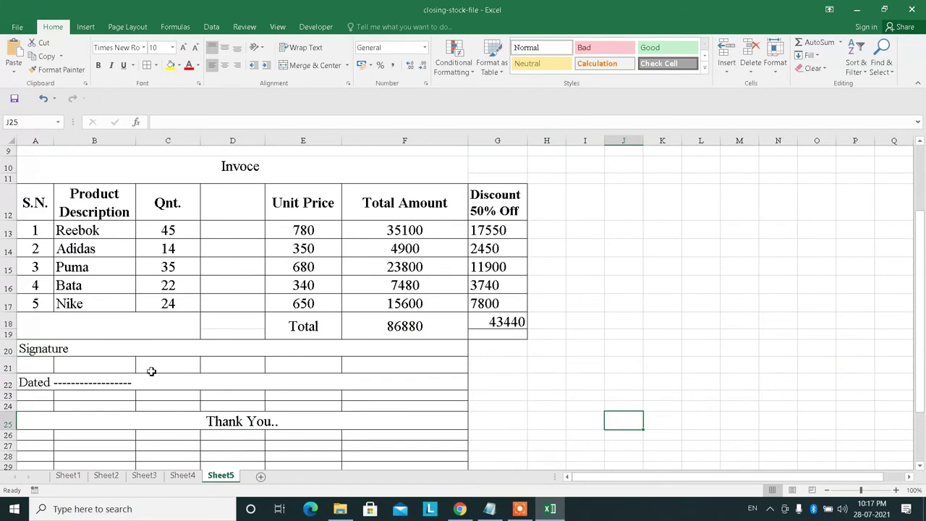
# Delete the empty bordered rows 26 to 37 below the Thank You.. line
pyautogui.scroll(-3, 151, 371)
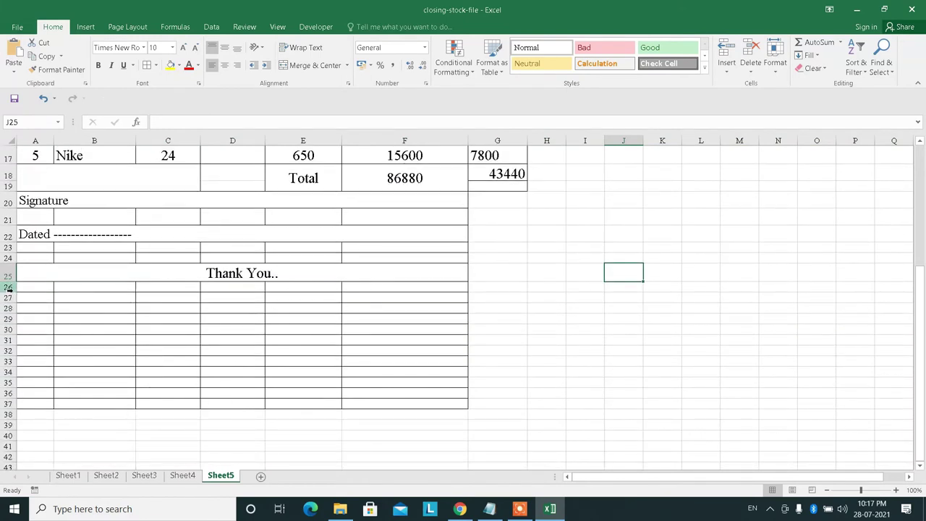
pyautogui.moveTo(8, 288); pyautogui.dragTo(22, 406)
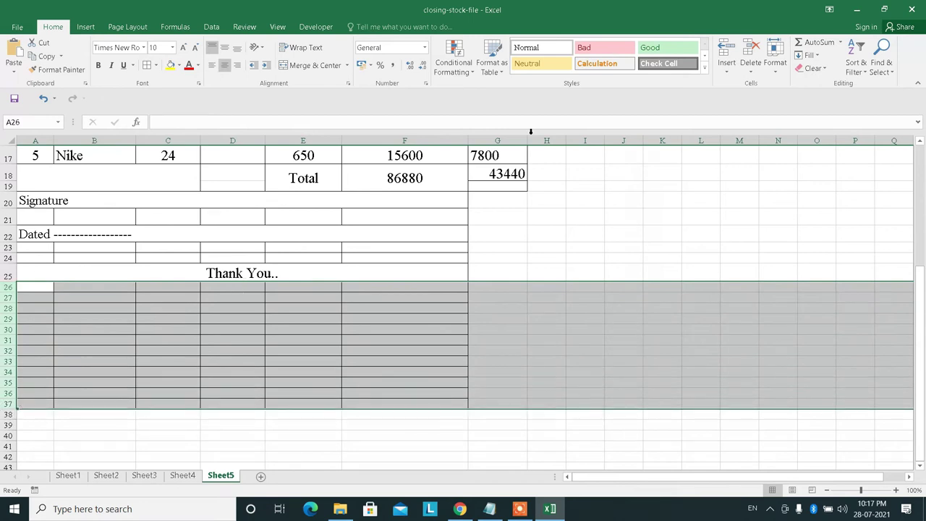
pyautogui.click(752, 63)
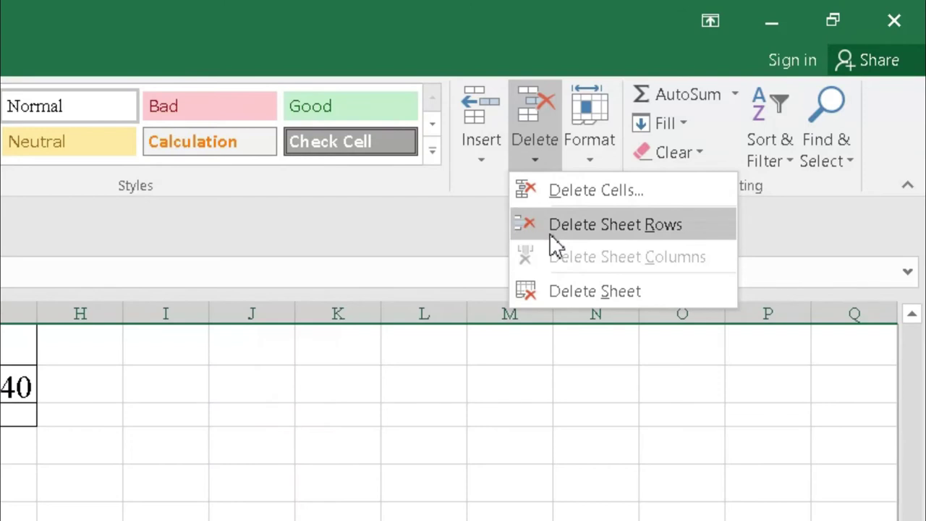
pyautogui.click(550, 236)
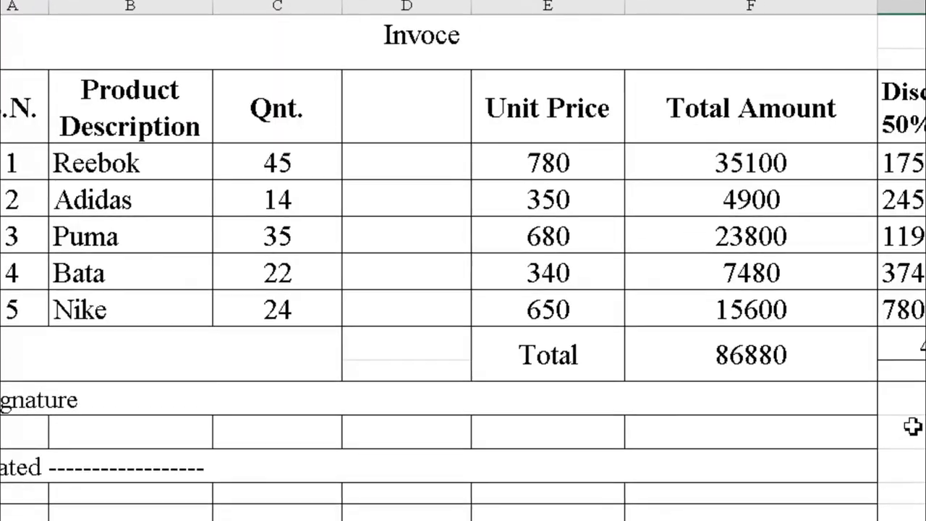
# Delete the empty column D (cells D12:D19) so Unit Price sits beside Qnt
pyautogui.moveTo(915, 405); pyautogui.dragTo(892, 474)
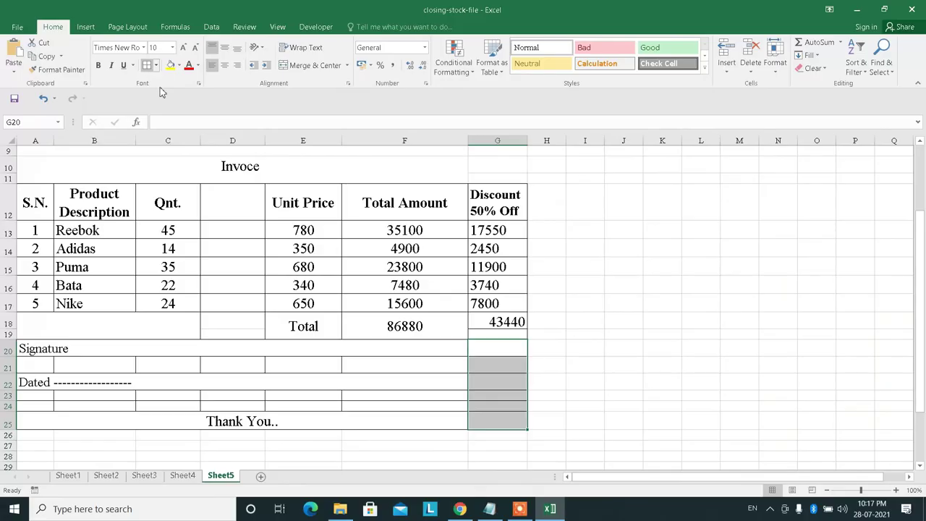
pyautogui.click(297, 285)
pyautogui.scroll(3, 297, 284)
pyautogui.scroll(-3, 296, 284)
pyautogui.scroll(3, 295, 269)
pyautogui.scroll(-1, 279, 176)
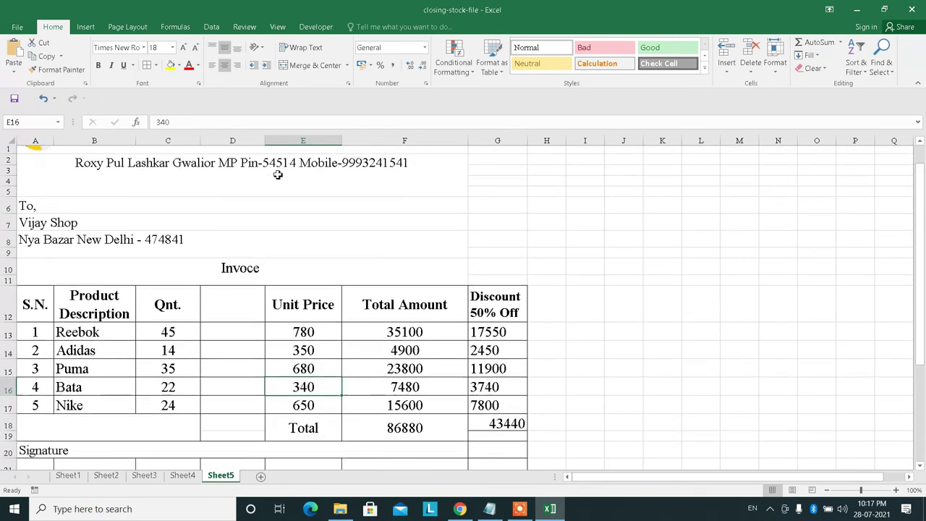
pyautogui.scroll(-2, 257, 206)
pyautogui.moveTo(244, 194); pyautogui.dragTo(241, 335)
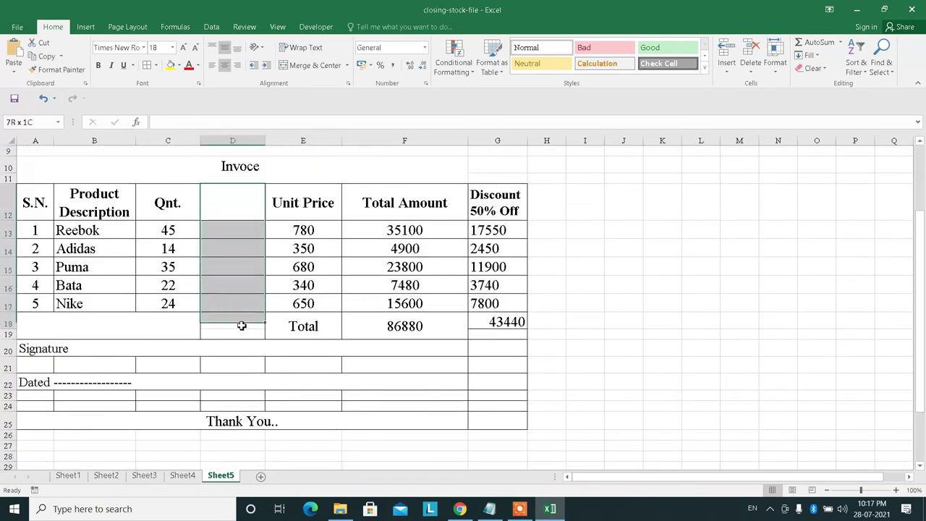
pyautogui.click(241, 285)
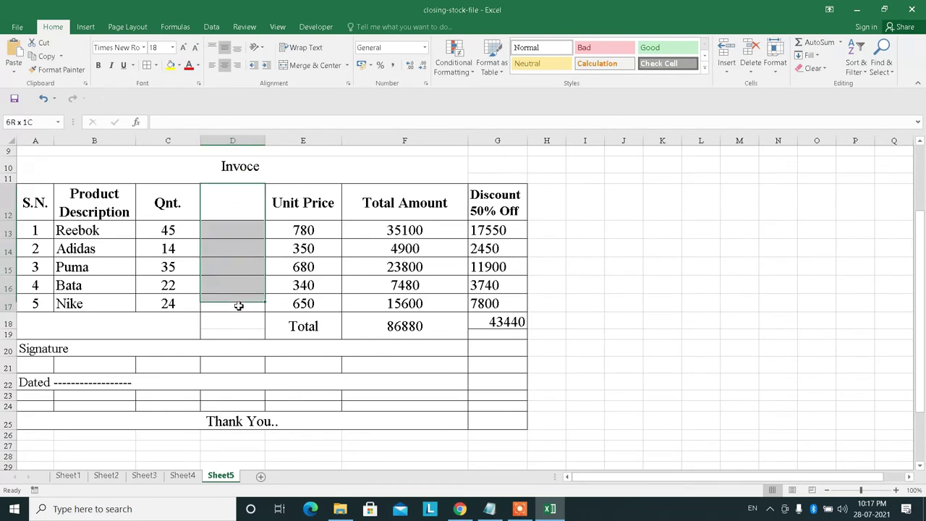
pyautogui.moveTo(234, 191); pyautogui.dragTo(238, 333)
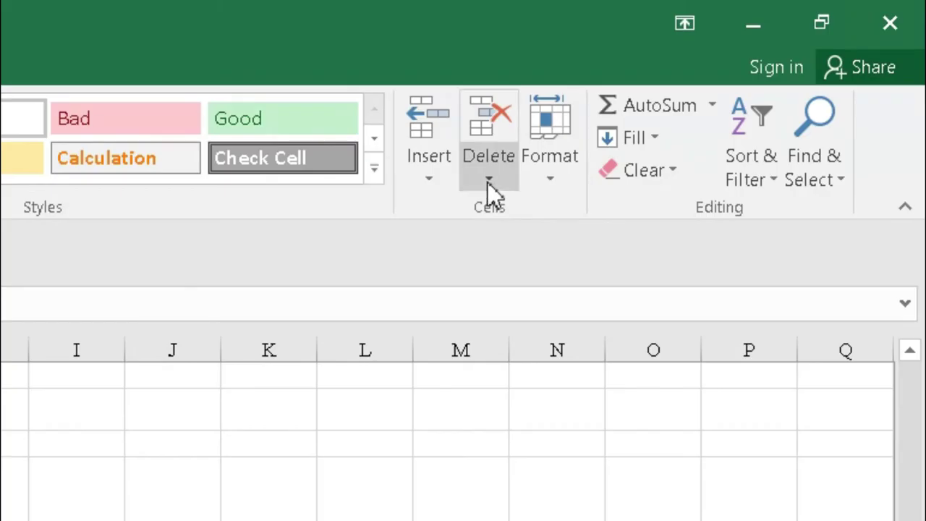
pyautogui.click(750, 73)
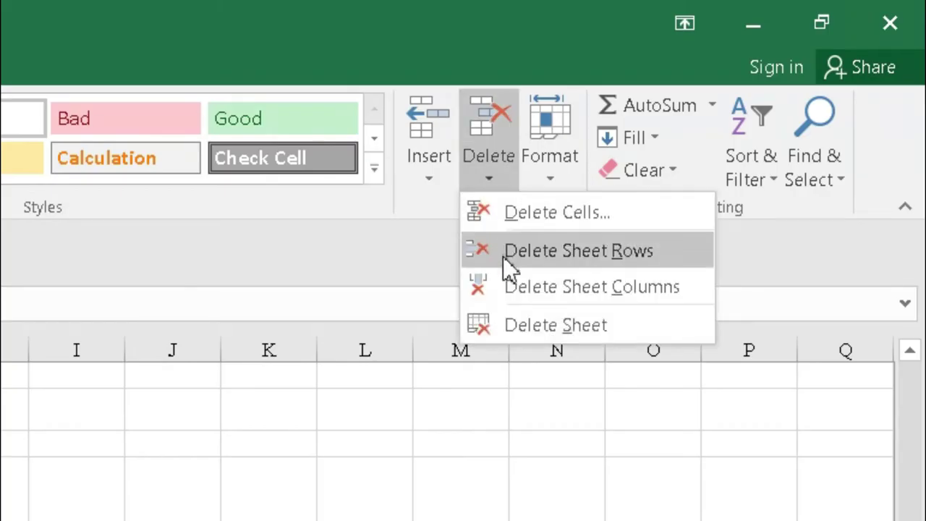
pyautogui.click(509, 286)
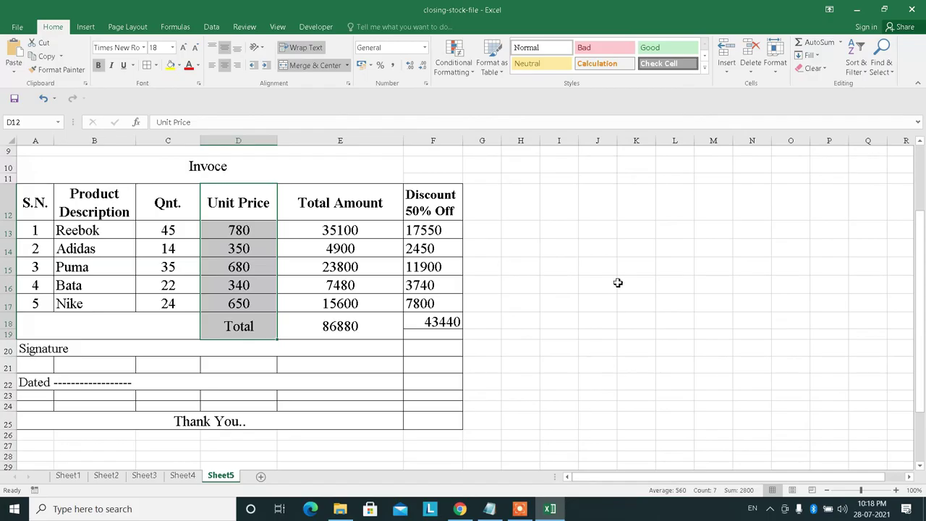
pyautogui.click(617, 283)
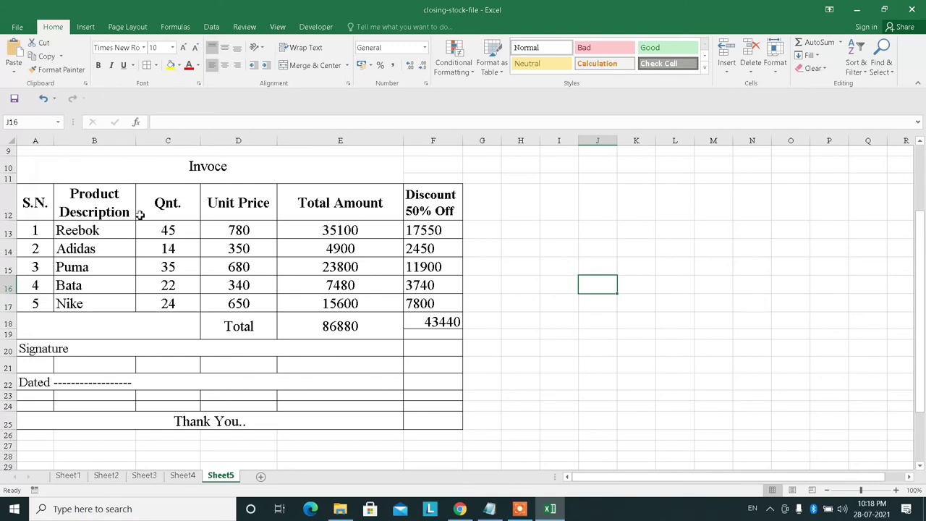
# Return to the top of the Ajay Traders invoice and open its print preview with Ctrl+P
pyautogui.scroll(3, 207, 157)
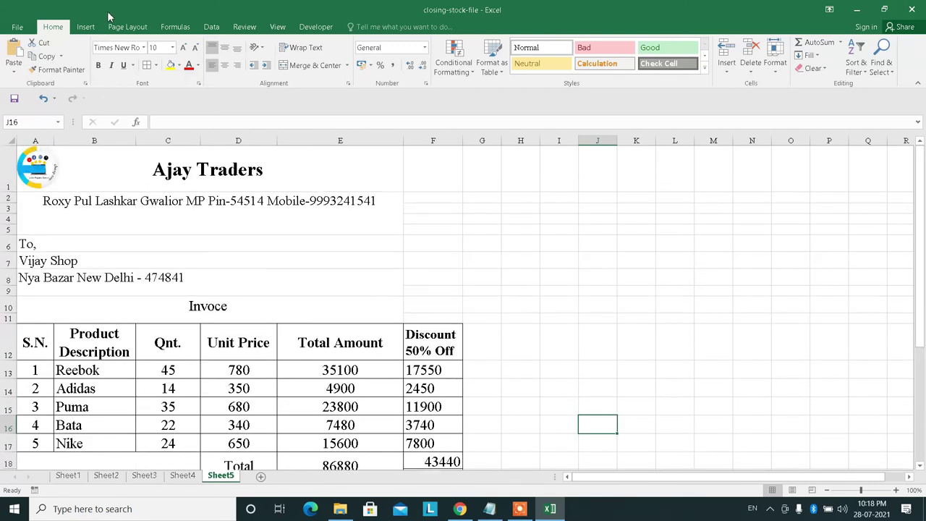
pyautogui.hotkey('ctrl', 'p')
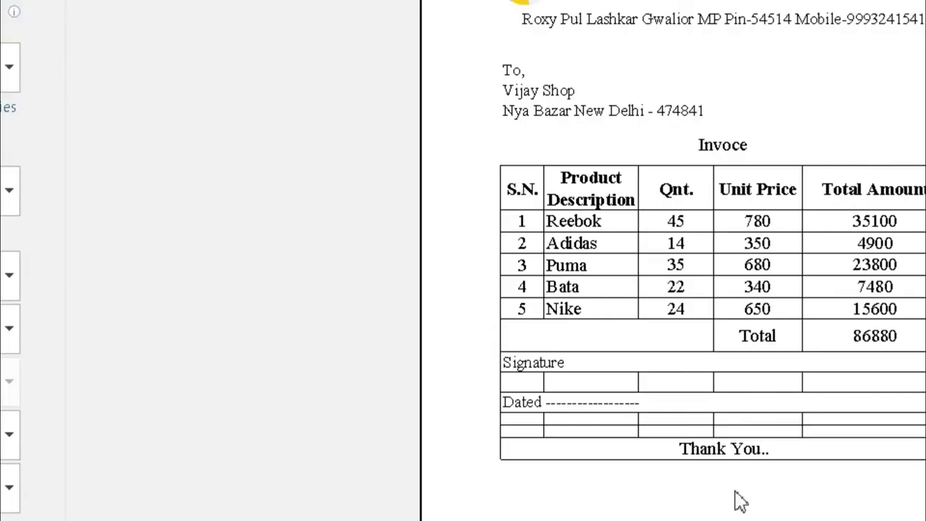